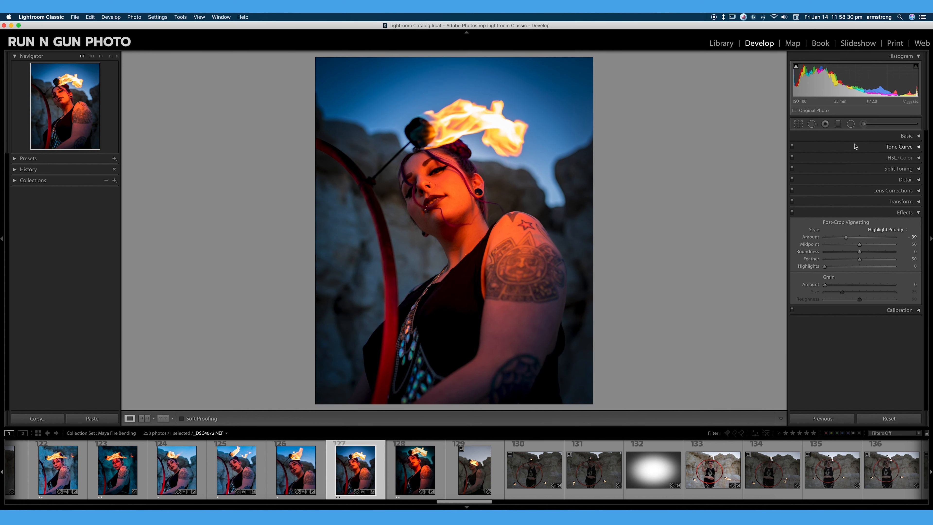
Step: Crop the photo by pulling the crop frame's right edge in slightly and commit the crop
click(799, 124)
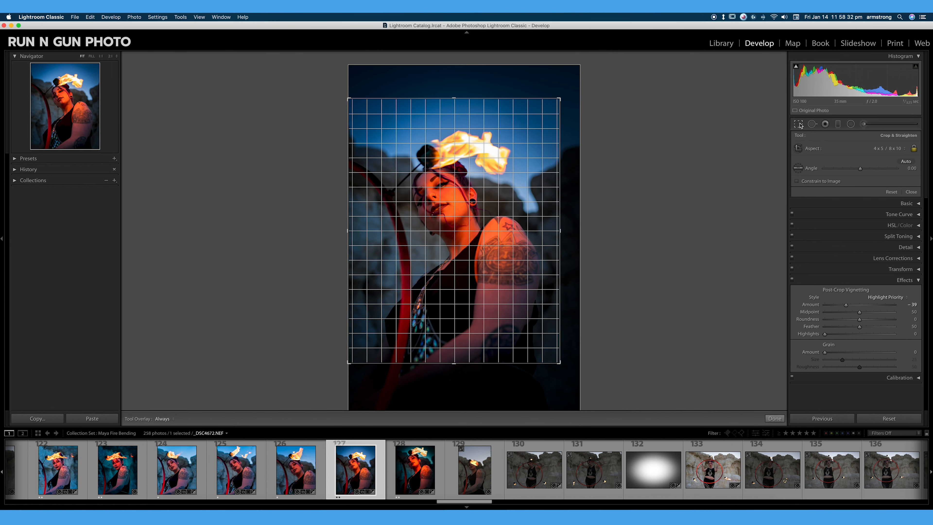
drag(561, 233, 552, 232)
key(Return)
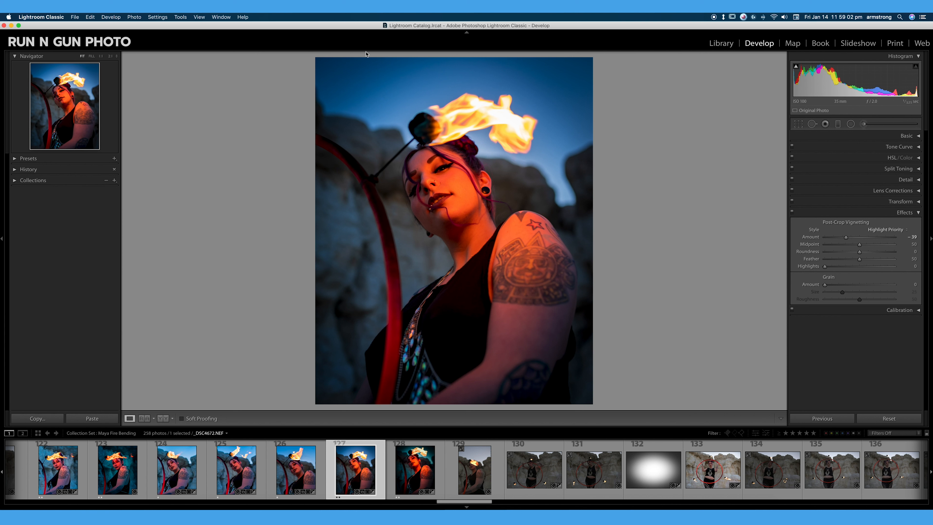
Step: Set the post-crop vignette to amount -37, midpoint 27, roundness -6 and feather 71, toggling the effects off and on to compare
drag(846, 237, 873, 251)
drag(872, 250, 834, 250)
drag(860, 245, 844, 245)
mouse_move(859, 252)
mouse_down()
mouse_move(886, 261)
mouse_move(875, 261)
mouse_up()
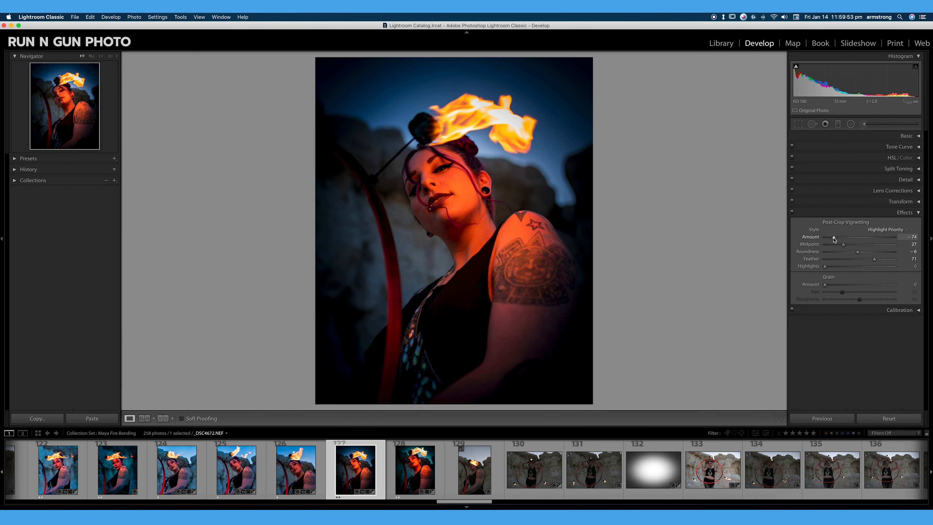
drag(837, 237, 847, 237)
click(793, 213)
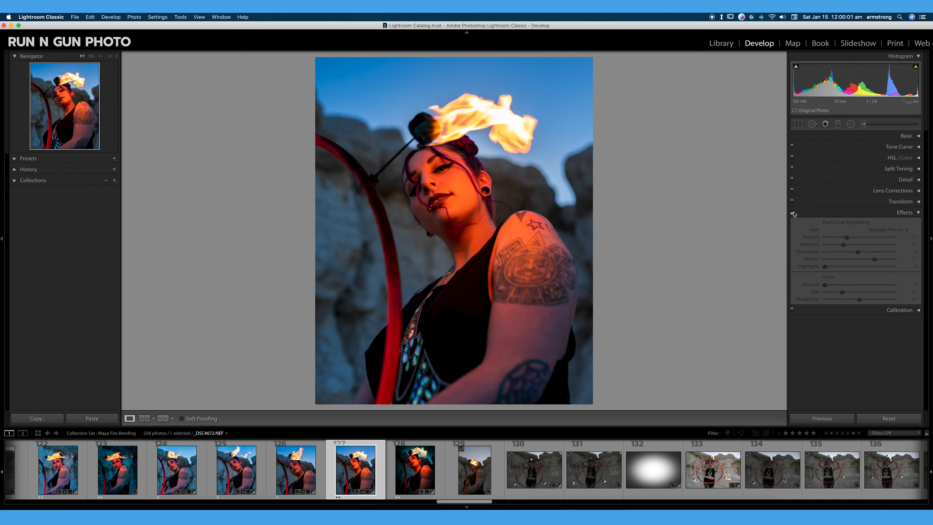
click(793, 213)
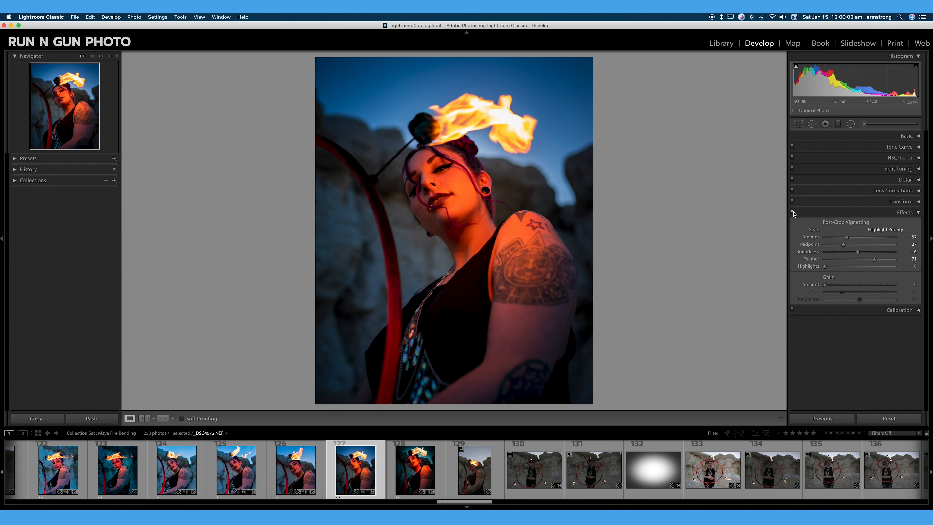
Step: Set the vignette amount to -51 and the feather to 100
drag(847, 238, 842, 237)
drag(875, 260, 902, 260)
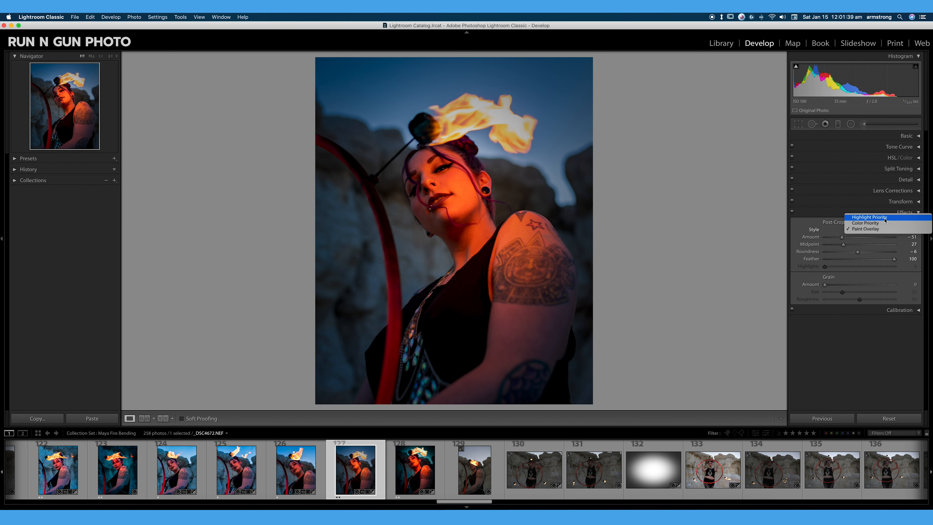
Step: Set the vignette style to Highlight Priority and inspect the flame at close zoom
click(869, 217)
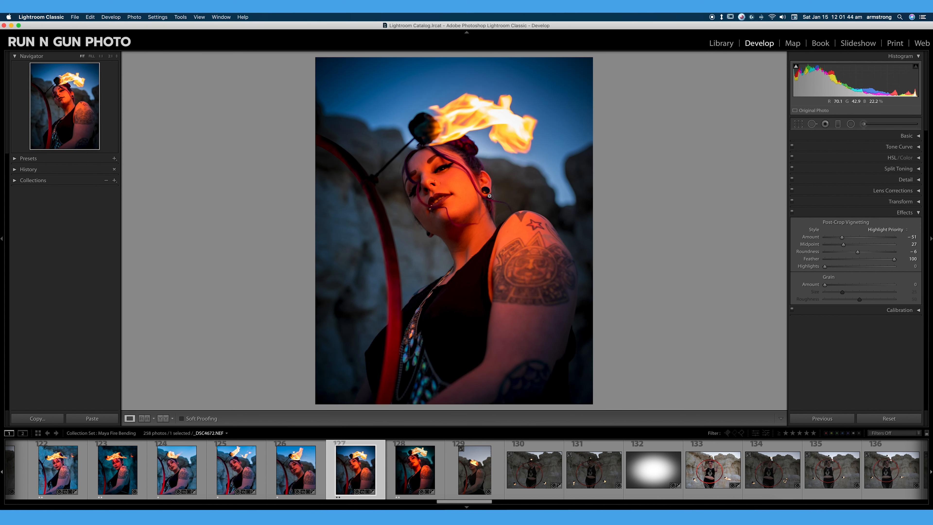
click(483, 125)
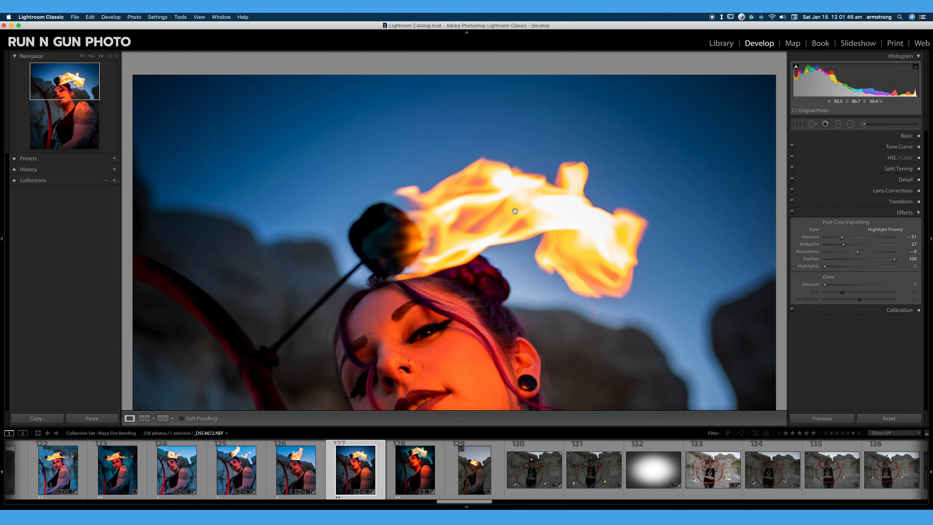
click(492, 234)
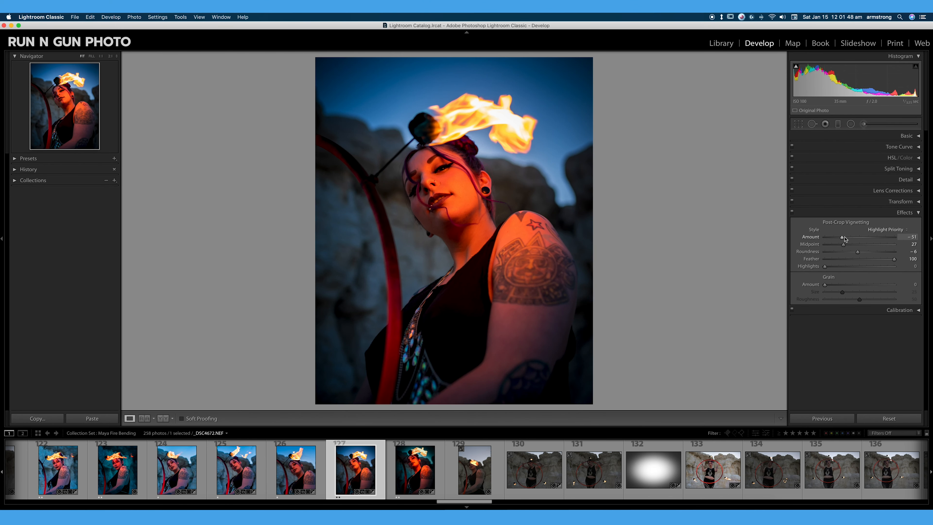
Step: Set the vignette amount to -69, highlights to 28, and switch the style to Color Priority
drag(842, 237, 841, 238)
drag(841, 238, 845, 272)
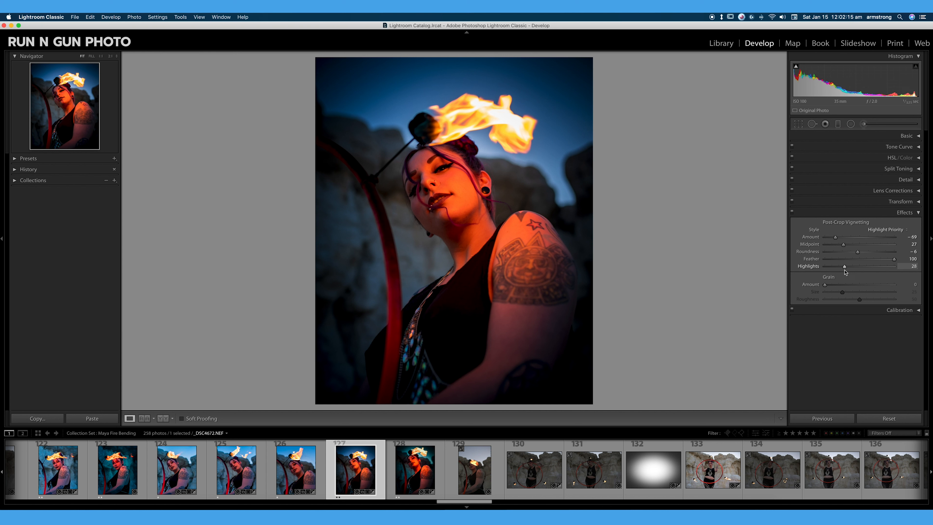
click(888, 230)
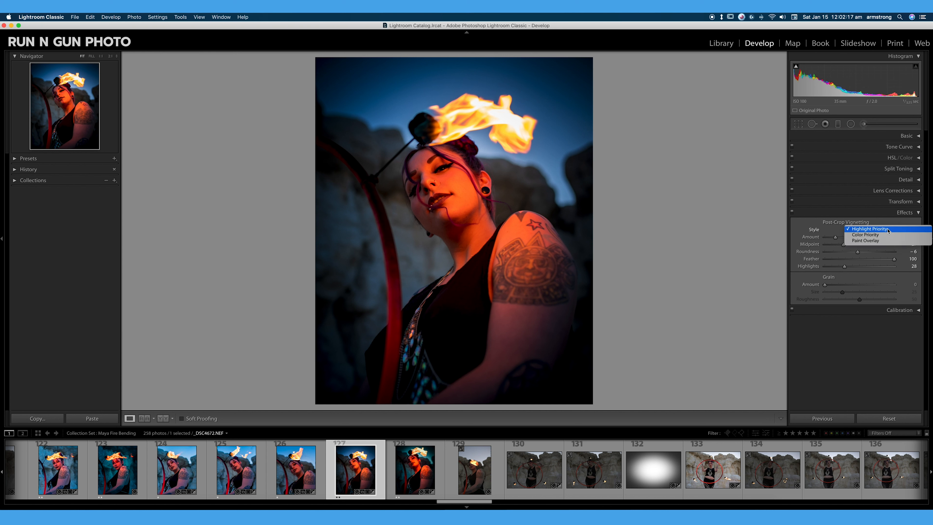
click(883, 235)
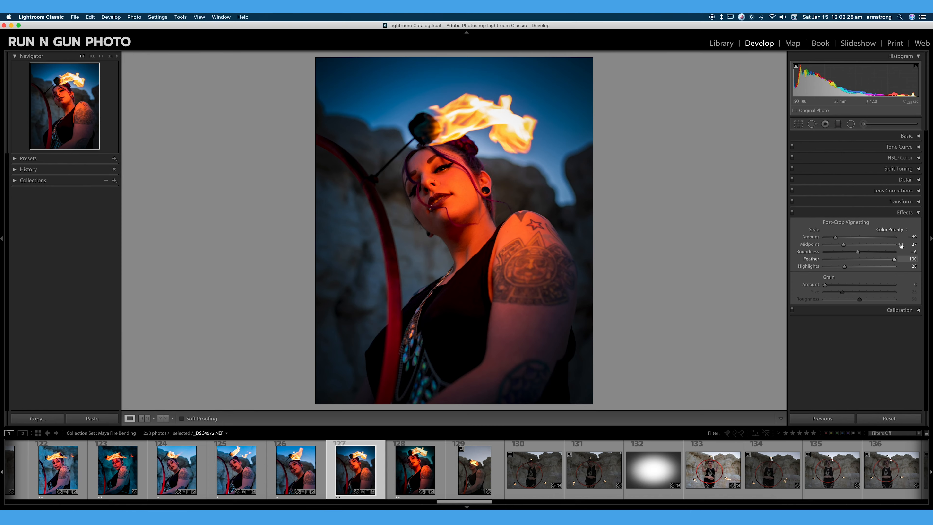
Step: Zoom into the flame and set the vignette highlights to 85
click(509, 126)
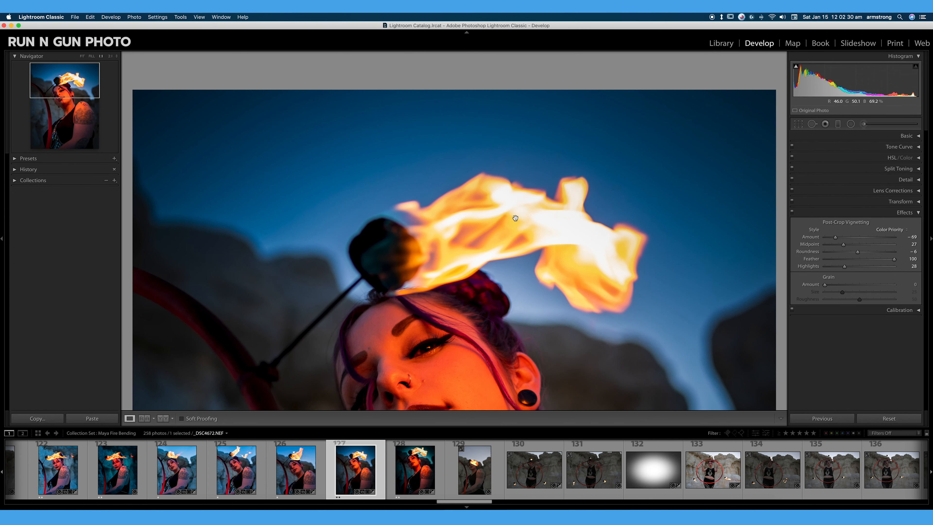
scroll(558, 258, down, 5)
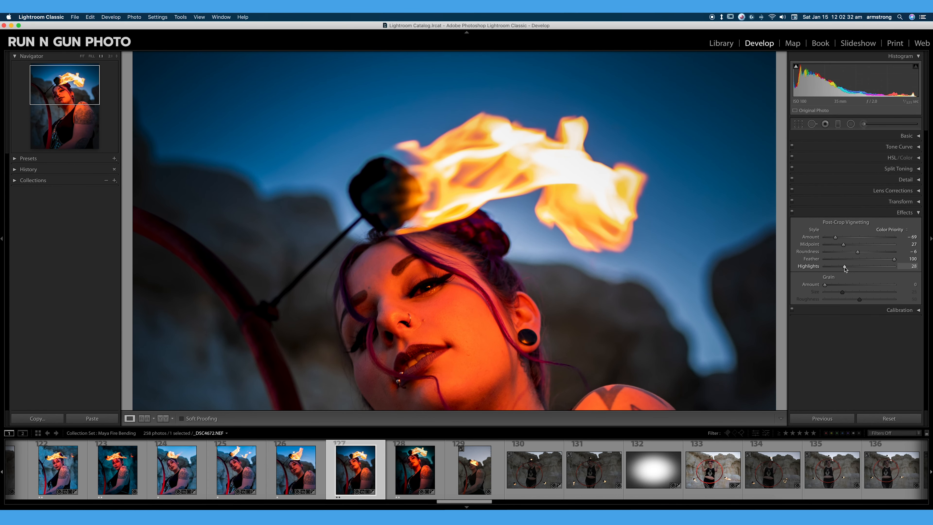
drag(845, 268, 743, 246)
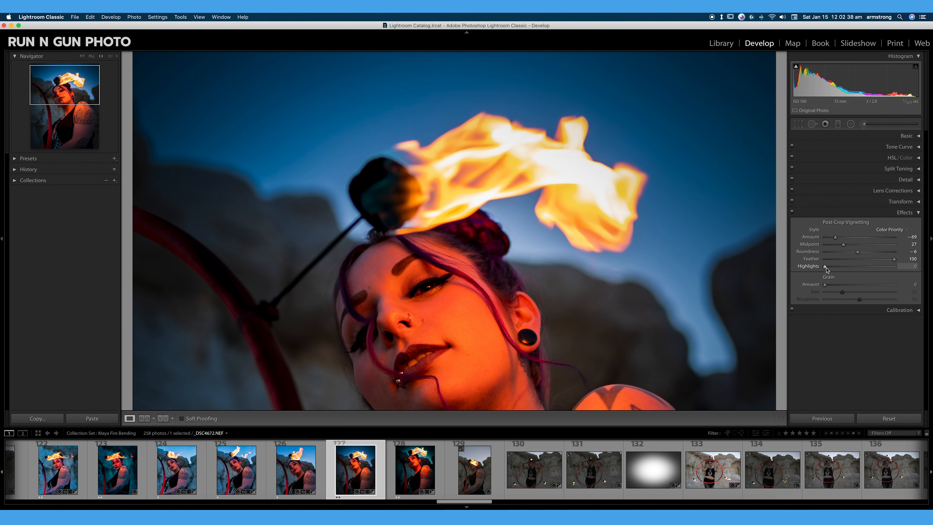
drag(826, 269, 884, 268)
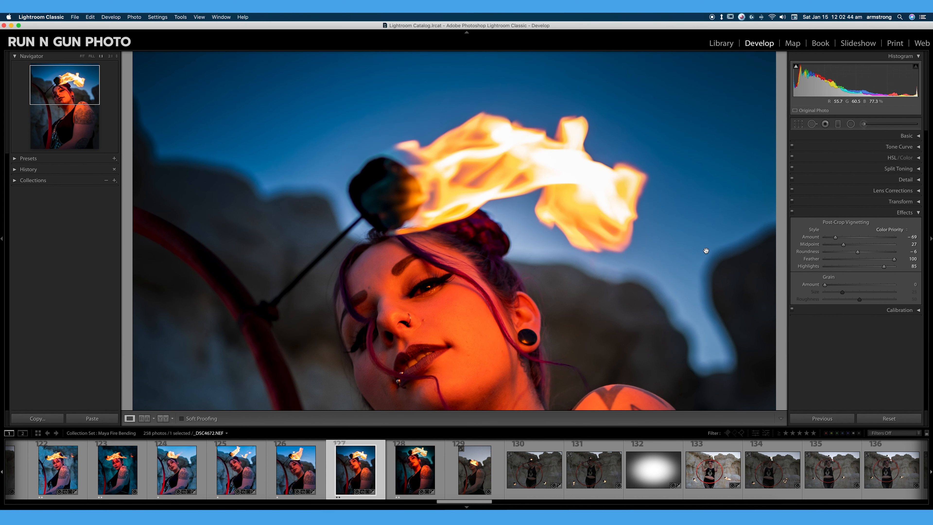
Step: Switch the vignette style to Paint Overlay and back to Color Priority to compare them
click(892, 230)
click(892, 236)
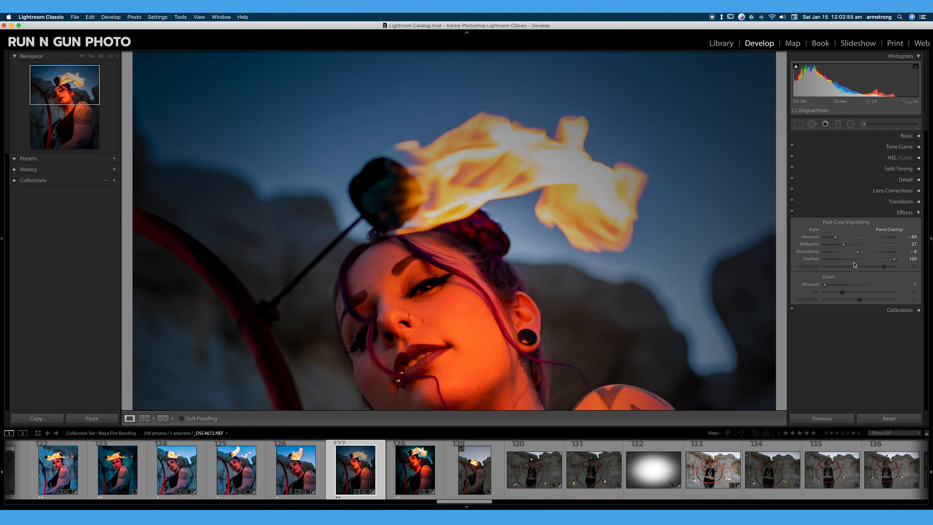
click(893, 228)
click(892, 233)
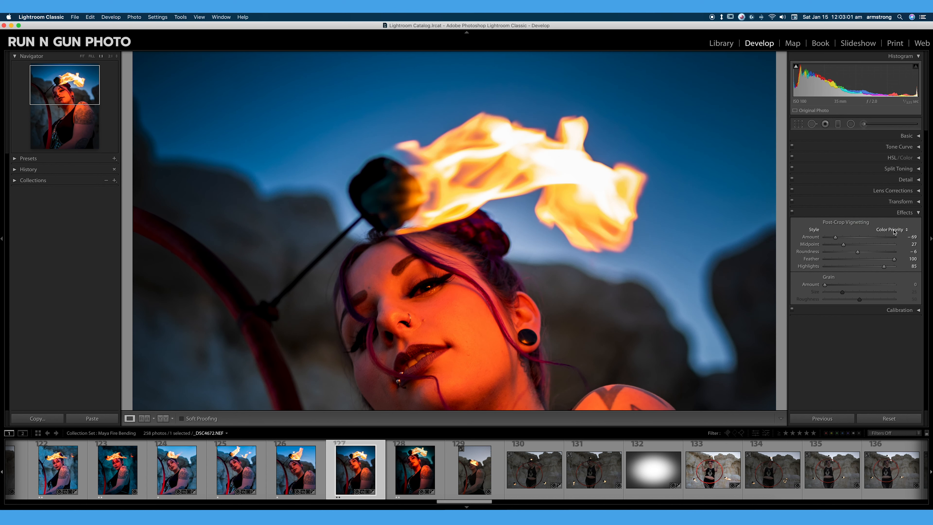
click(893, 232)
click(893, 231)
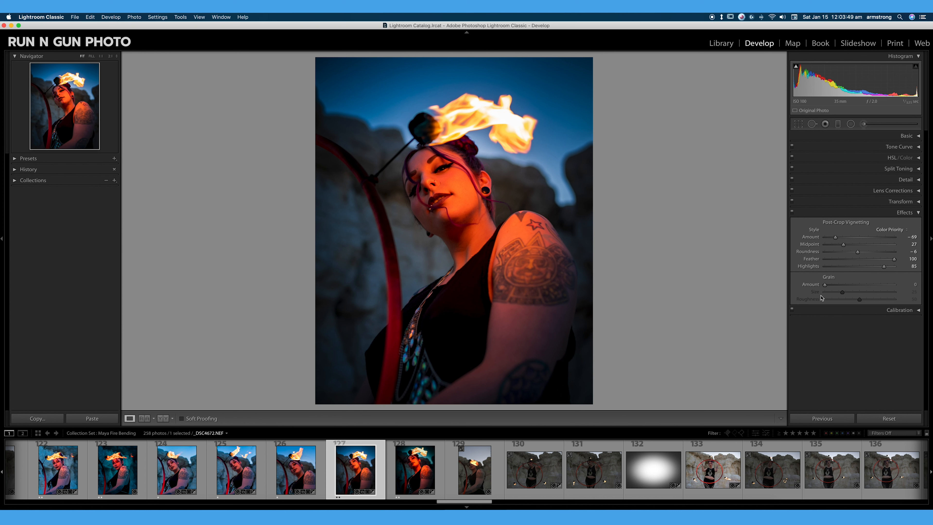
Step: Add grain with amount 11, size 17 and roughness 54, and inspect it zoomed in on the face
drag(825, 285, 863, 299)
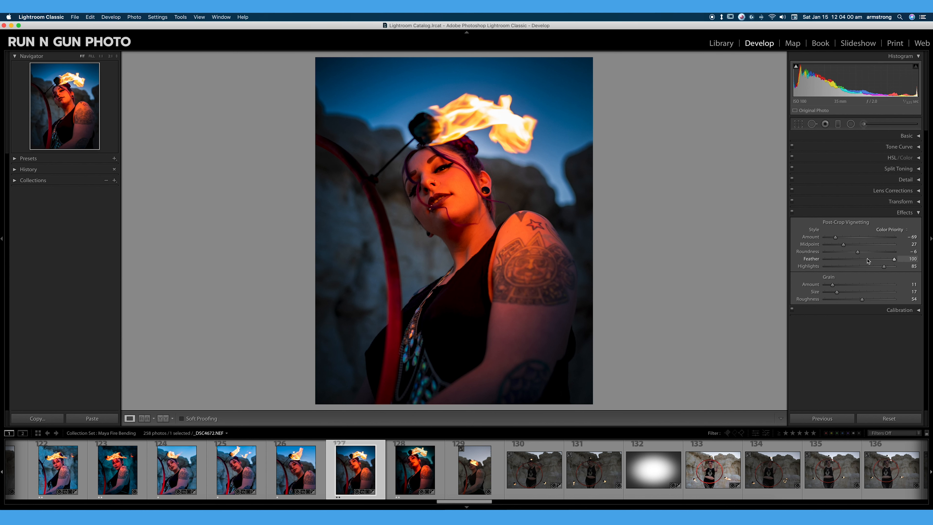
click(467, 143)
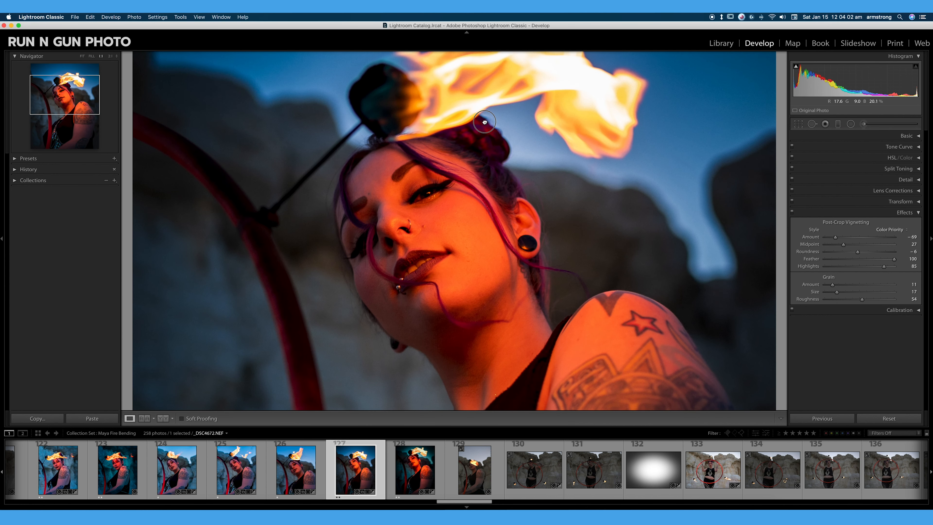
drag(485, 122, 474, 166)
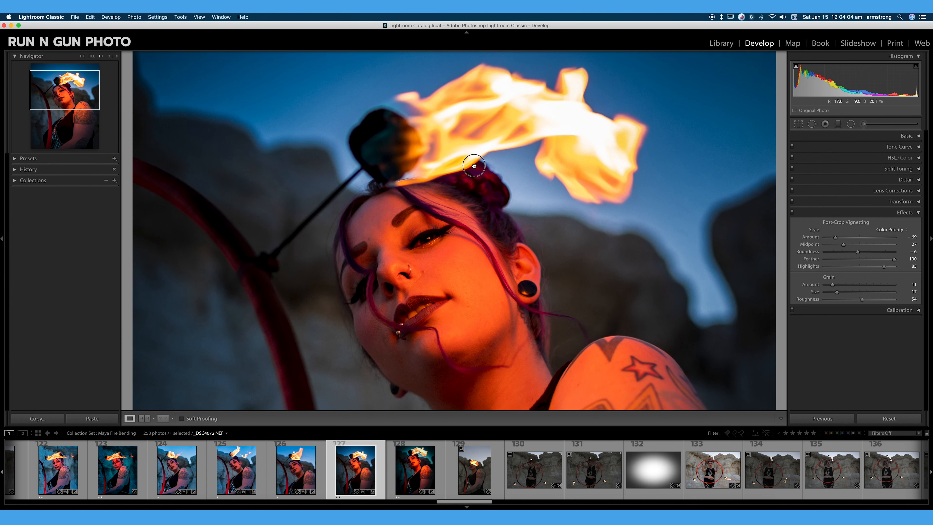